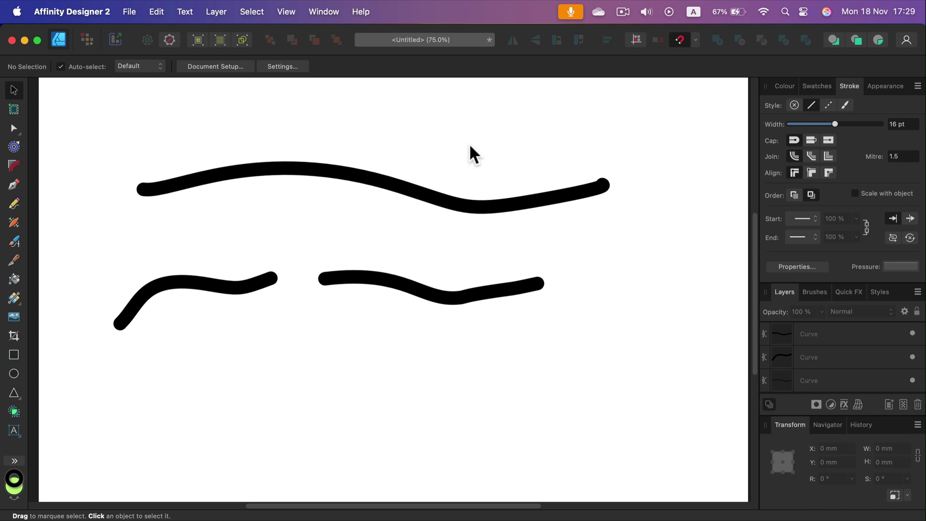
Step: Select the long top wavy curve with the Move Tool
click(330, 168)
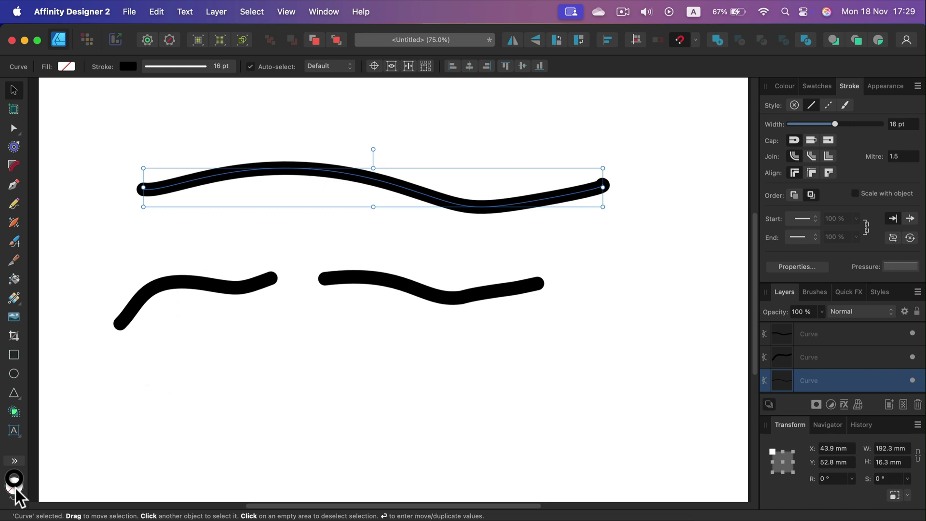
Step: Drag the top curve's nodes and handles into a flatter, gently rising line, adding a node near its middle
click(14, 128)
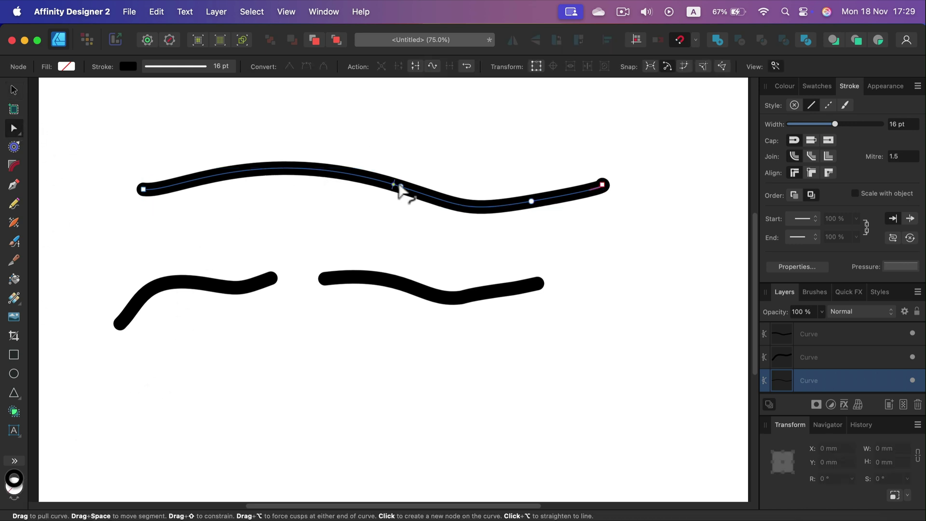
drag(399, 188, 331, 177)
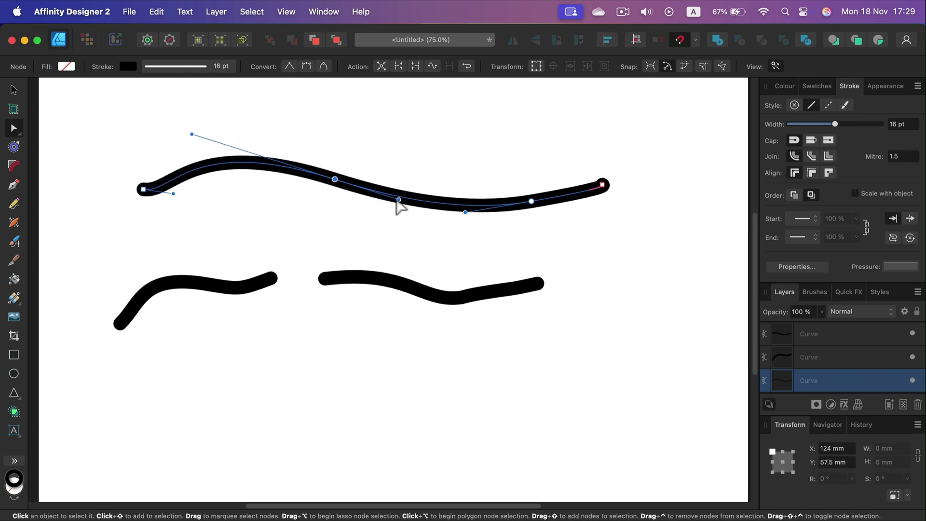
drag(399, 197, 412, 165)
drag(336, 180, 294, 166)
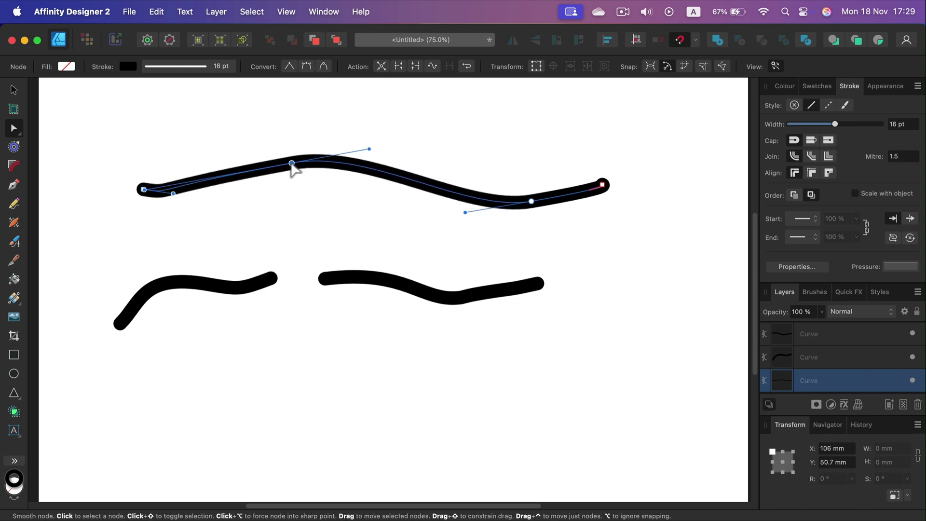
drag(533, 202, 537, 170)
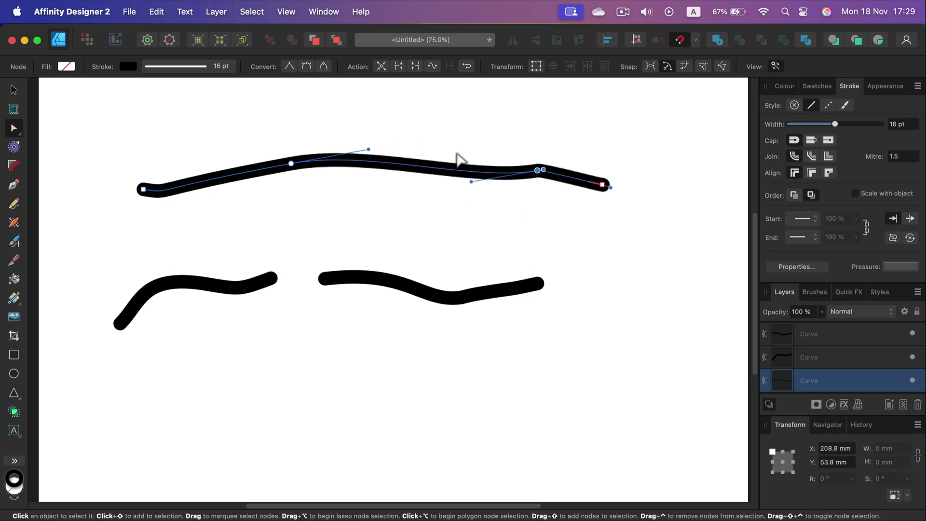
click(412, 165)
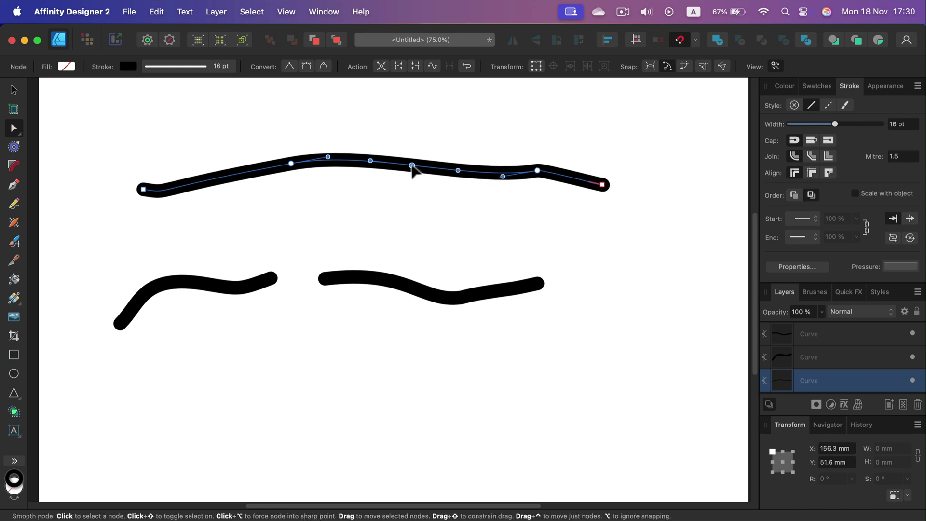
Step: Break the top curve at the new node and drag the left and right pieces apart
click(401, 65)
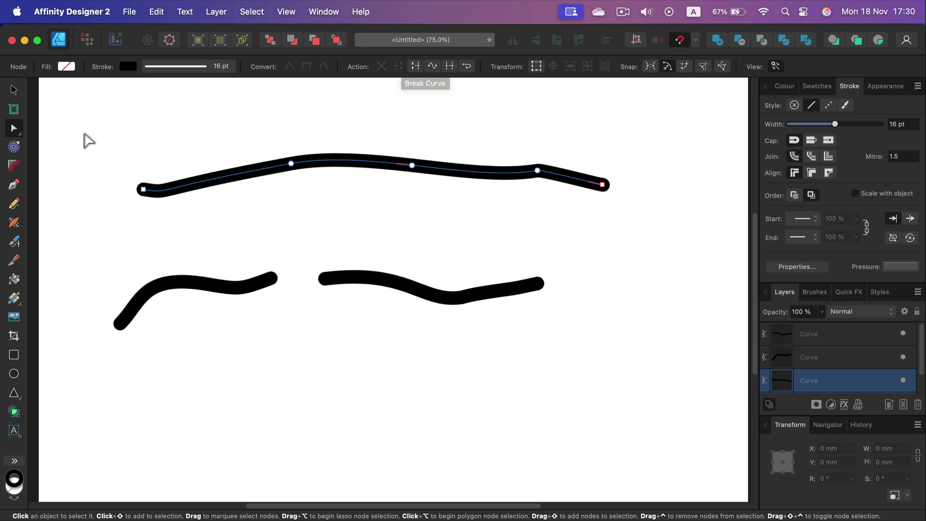
click(14, 88)
click(125, 123)
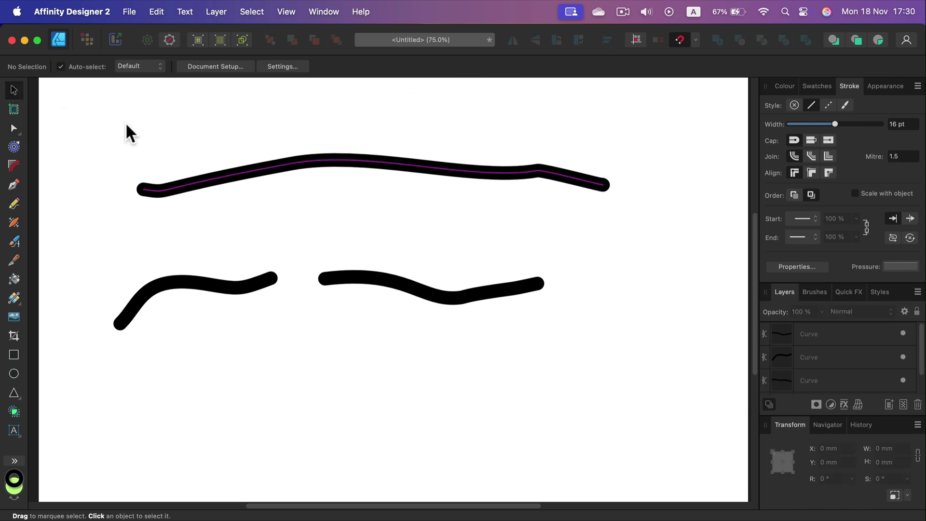
click(262, 169)
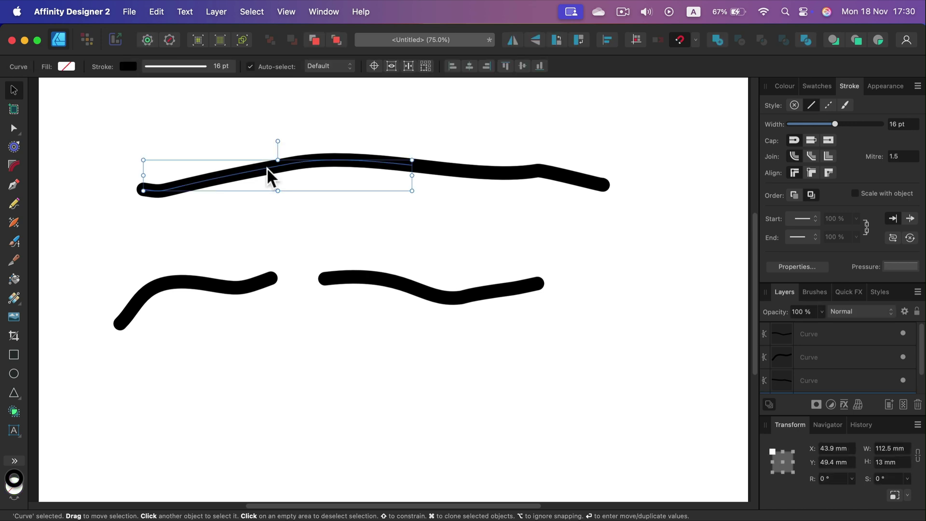
drag(261, 168, 219, 168)
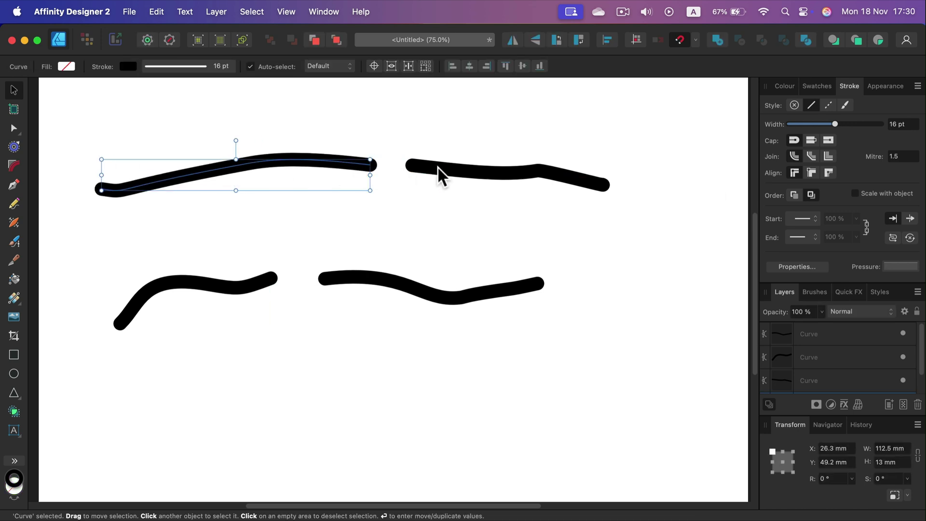
drag(438, 167, 479, 170)
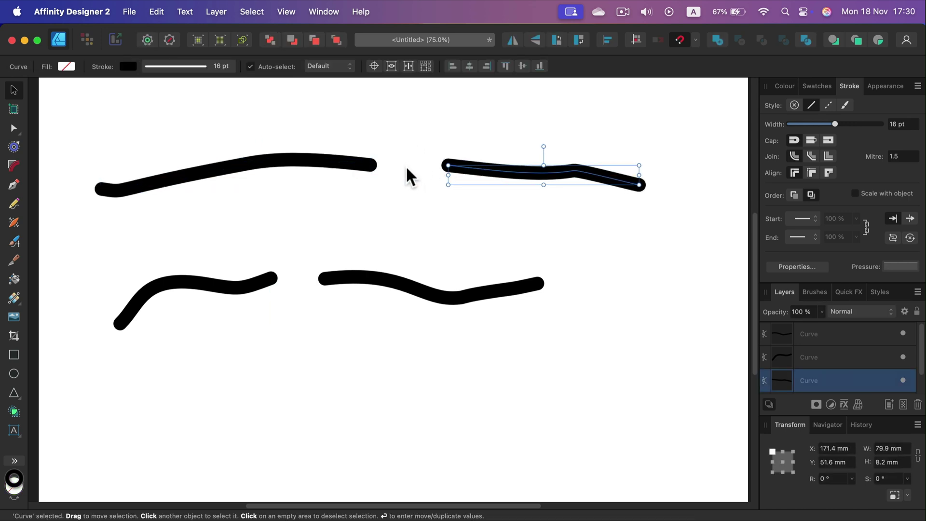
Step: Add a node partway along the top-left piece and break it there
click(312, 159)
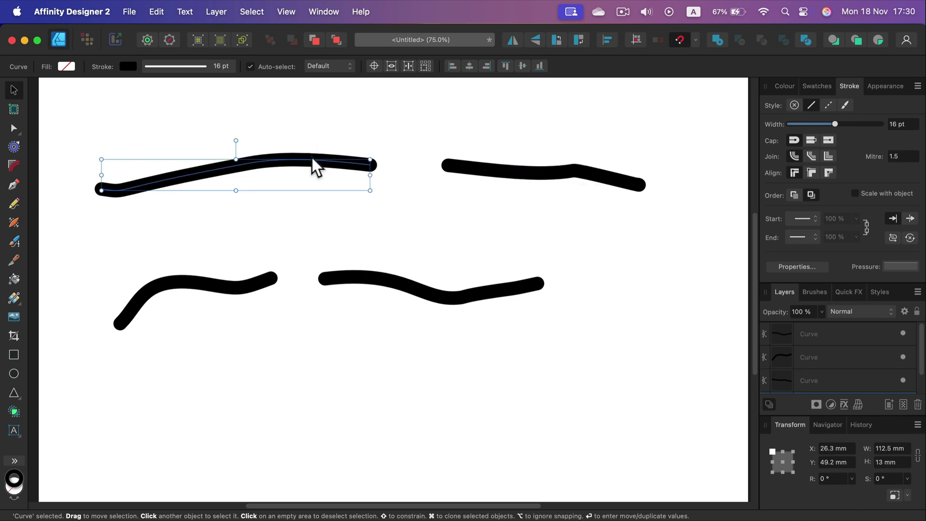
click(13, 128)
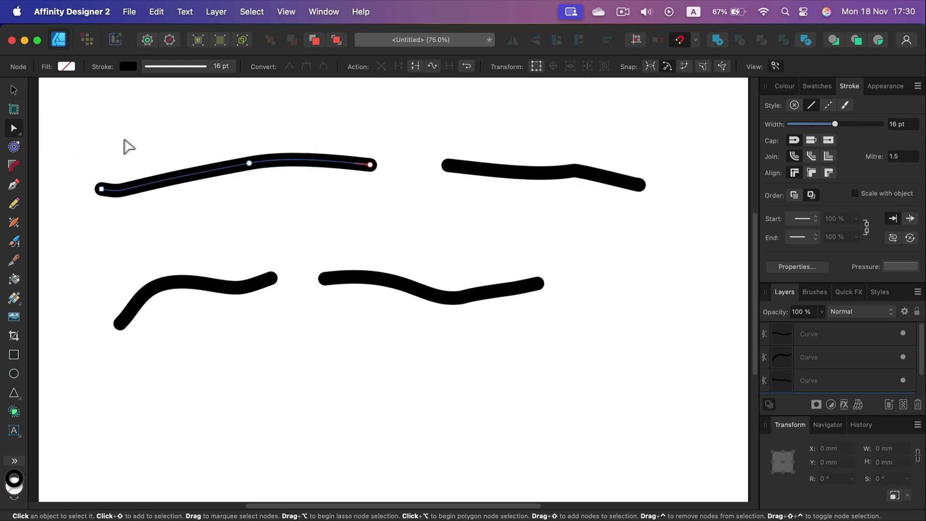
click(177, 178)
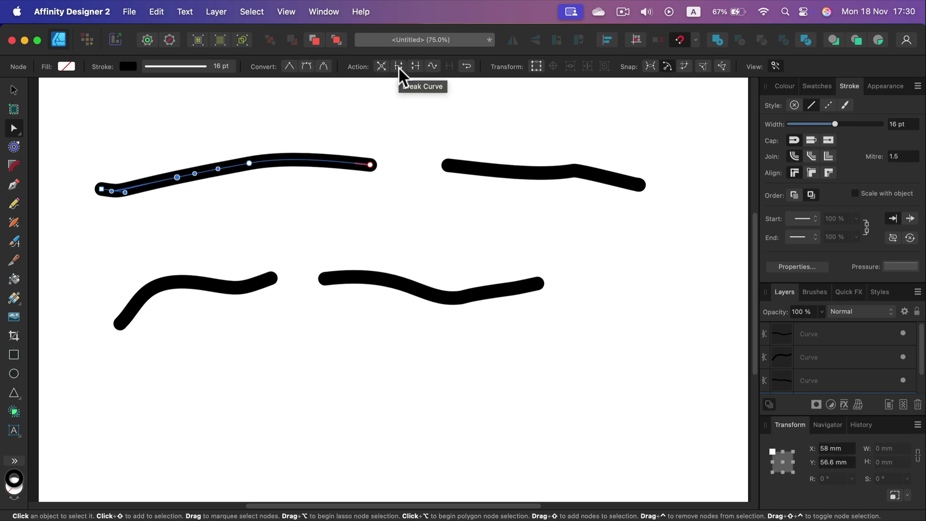
click(398, 68)
Step: Lift the cut-off part up and right, then draw two side-by-side freehand strokes below
click(15, 89)
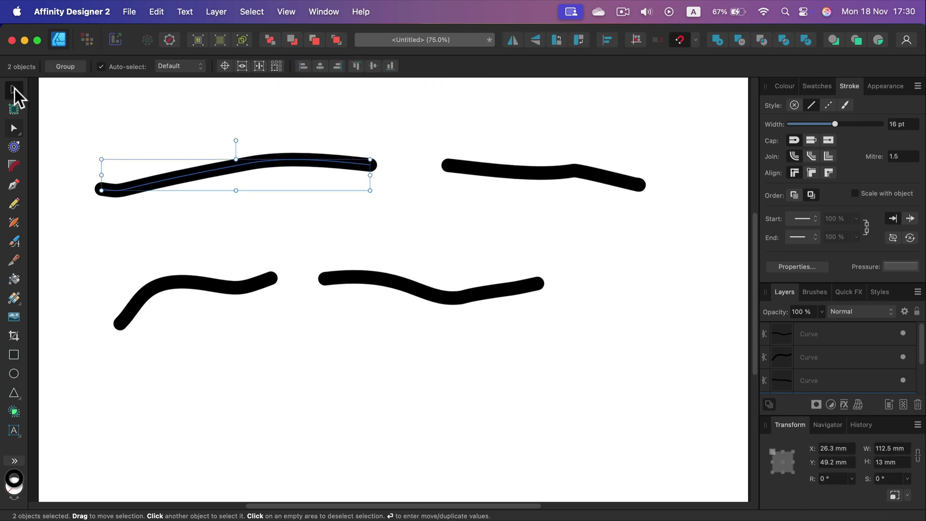
click(276, 134)
click(268, 165)
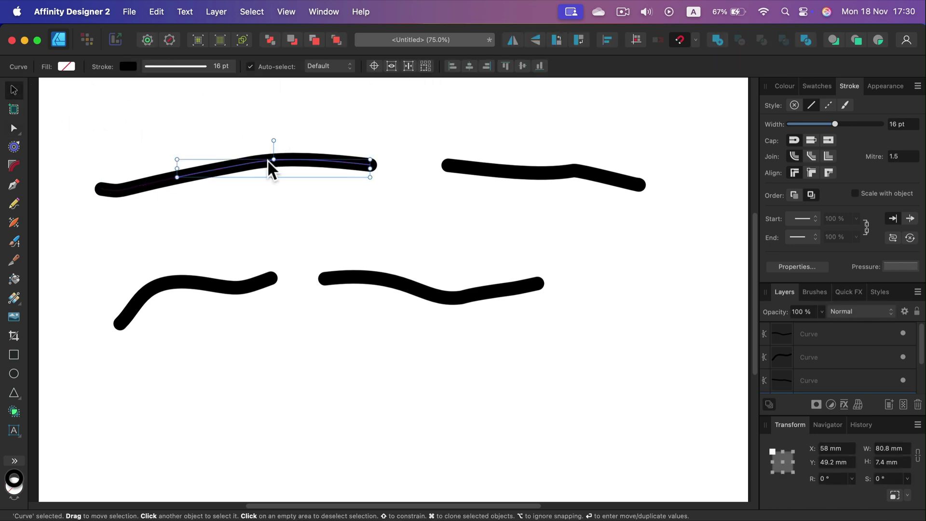
drag(300, 169, 331, 141)
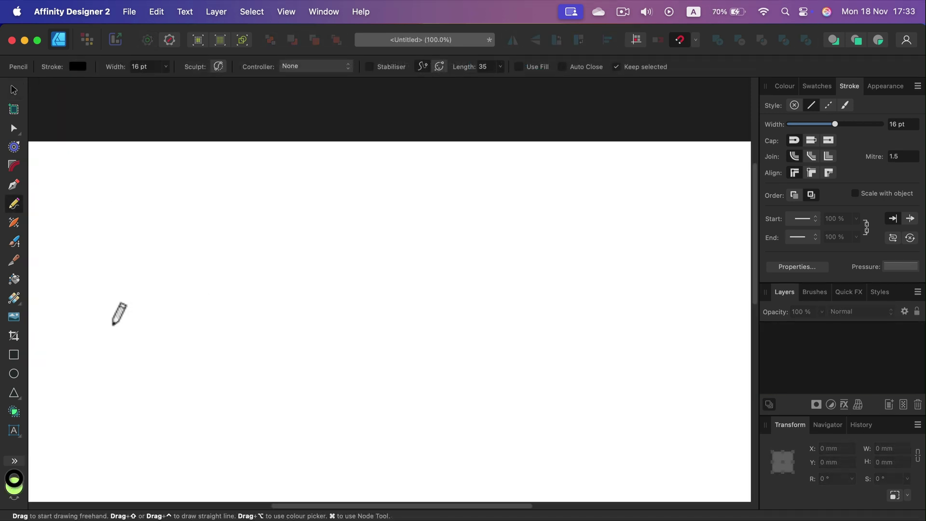
mouse_move(113, 324)
mouse_down()
mouse_move(128, 313)
mouse_move(185, 306)
mouse_move(369, 326)
mouse_up()
mouse_move(434, 324)
mouse_down()
mouse_move(459, 311)
mouse_move(543, 311)
mouse_move(630, 331)
mouse_move(694, 328)
mouse_up()
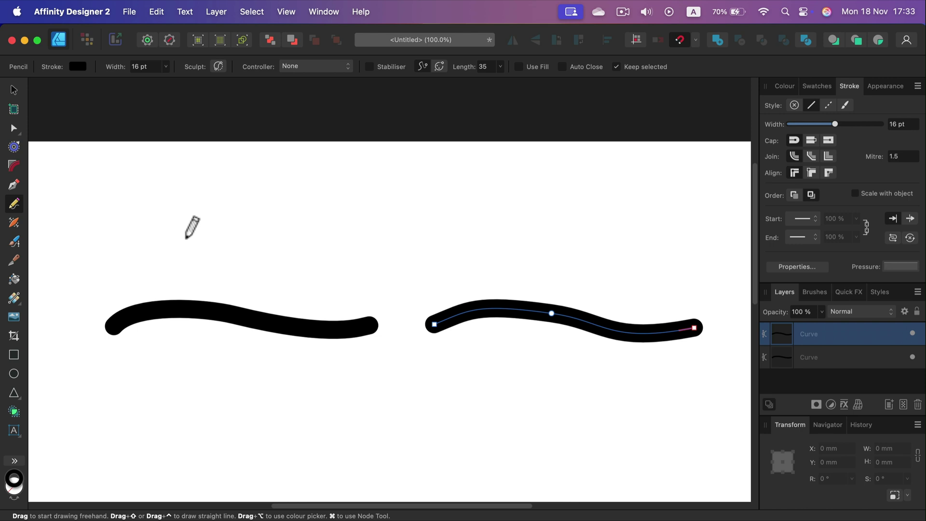
Step: With the Node Tool, select the right stroke and add the left stroke to the selection
click(14, 128)
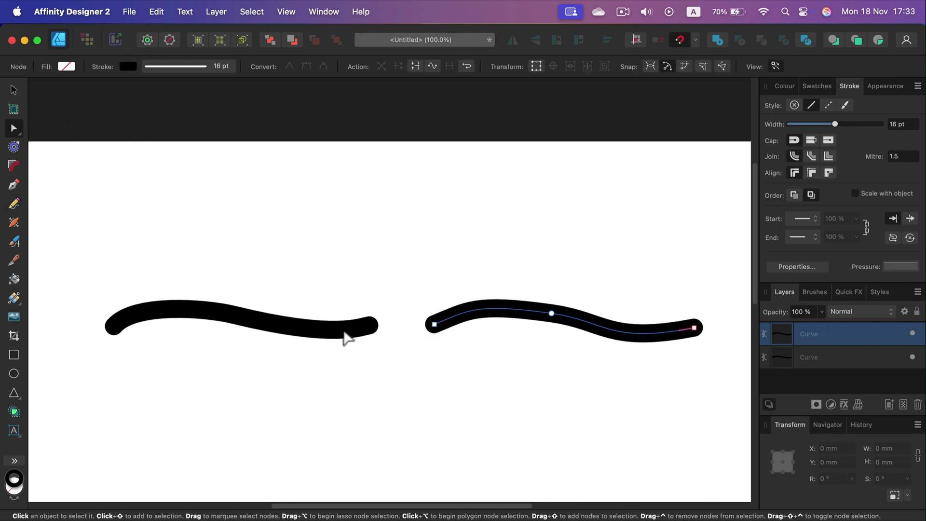
click(348, 336)
click(492, 317)
shift+click(322, 333)
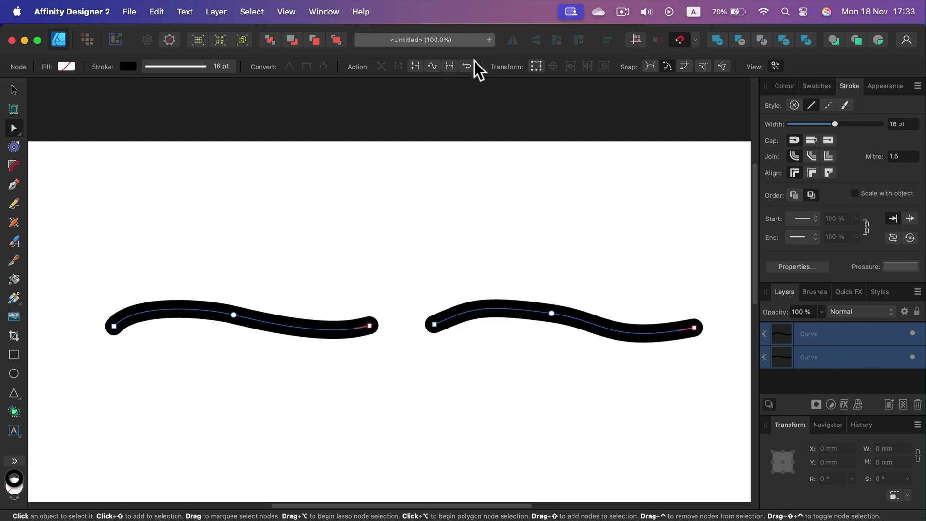
Step: Join the two strokes with Join Curves and pull the long handle back to remove the spike
click(448, 66)
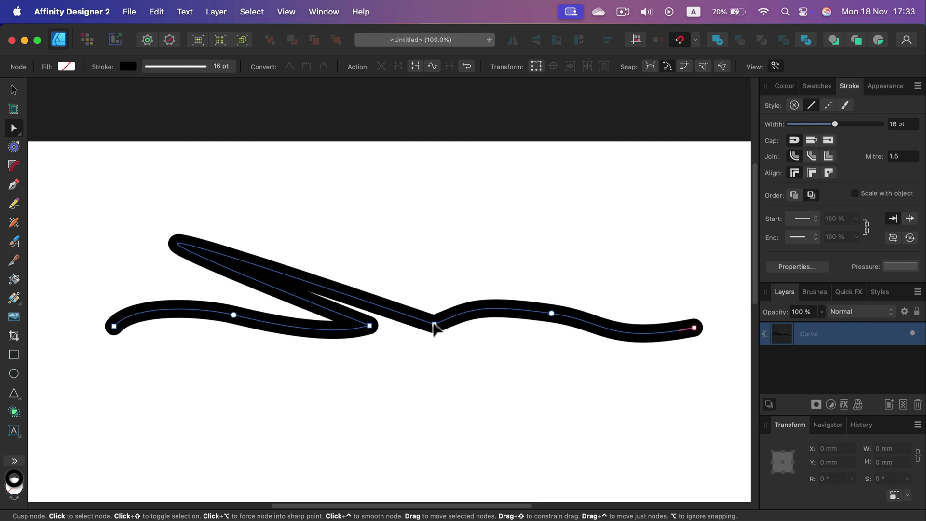
click(434, 326)
scroll(434, 326, up, 2)
scroll(434, 326, left, 6)
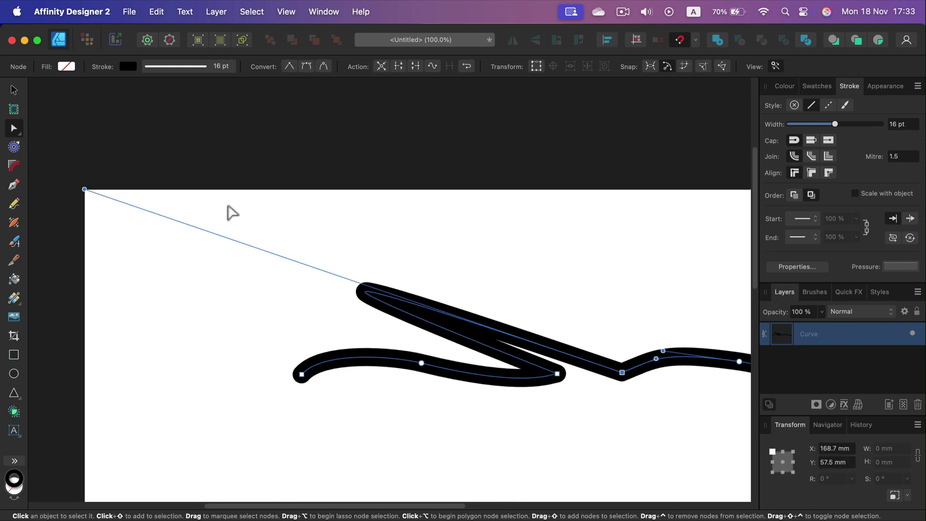
drag(85, 190, 587, 389)
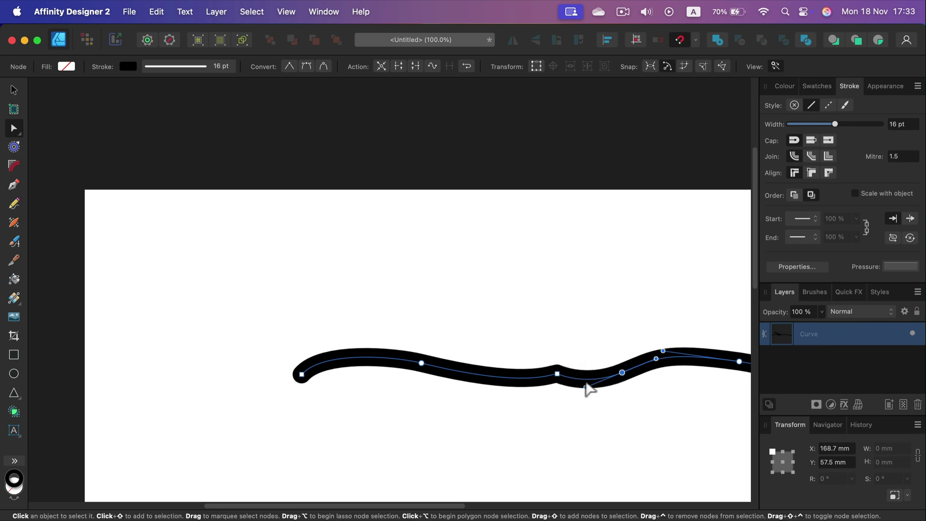
drag(664, 414, 424, 364)
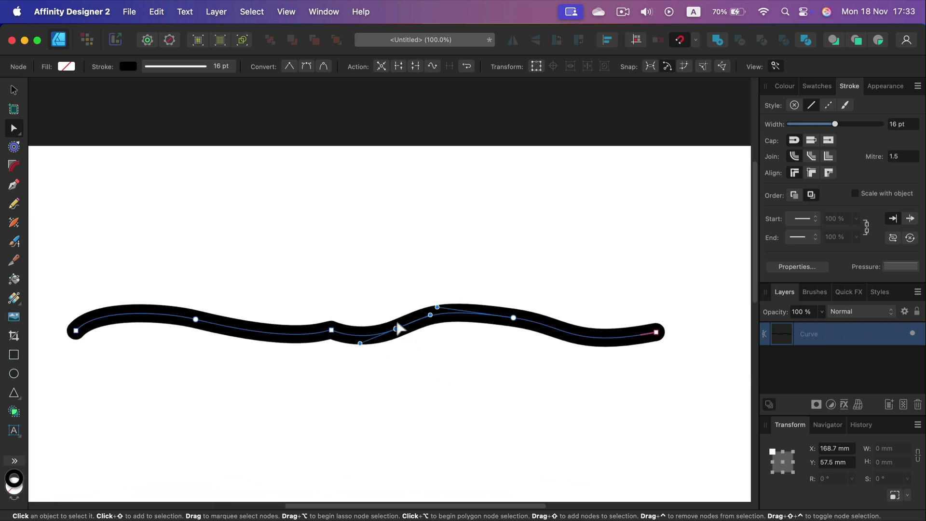
Step: Convert the join node to Smooth and shift it to round out the bump
mouse_move(396, 329)
mouse_down()
mouse_move(424, 305)
mouse_move(371, 257)
mouse_move(403, 320)
mouse_move(399, 335)
mouse_move(392, 317)
mouse_move(400, 340)
mouse_up()
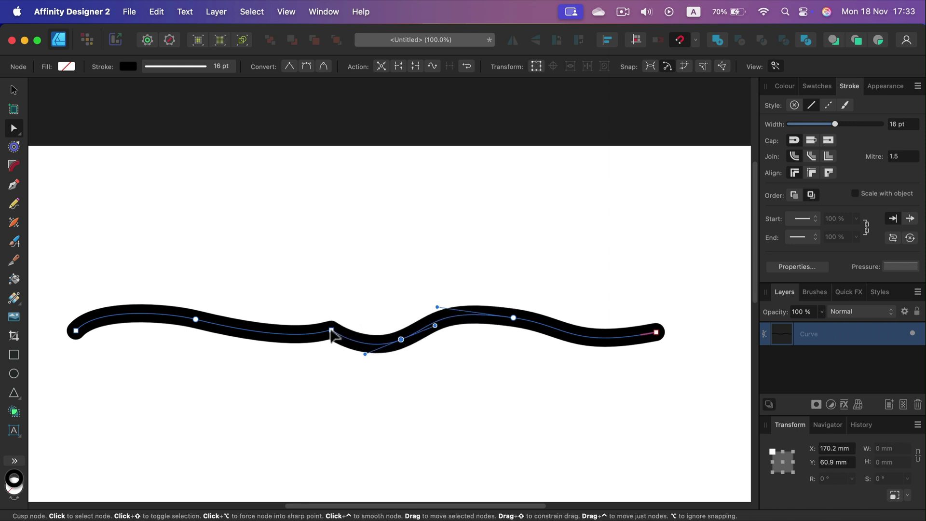
click(331, 330)
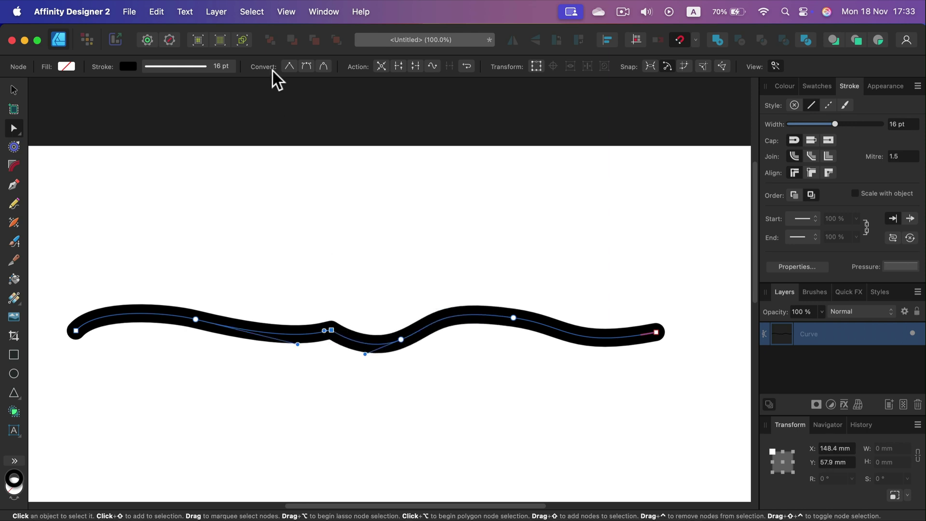
click(306, 66)
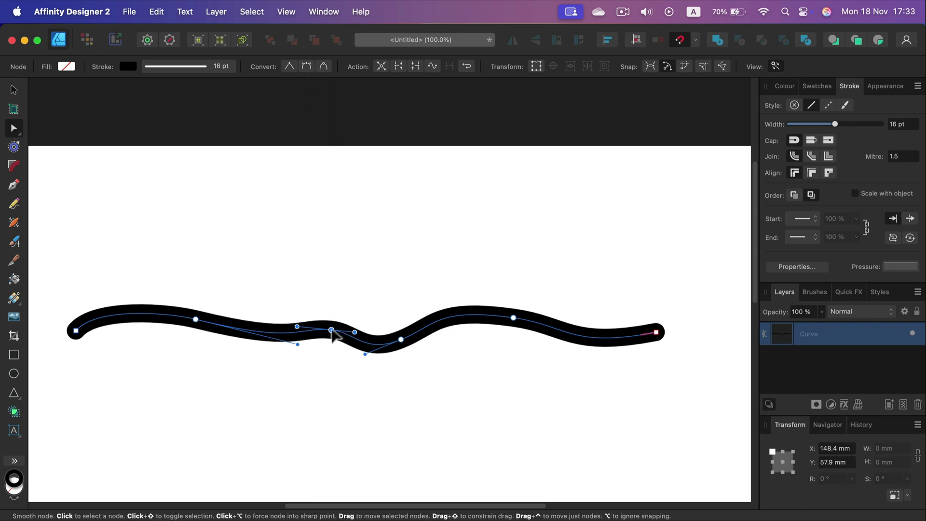
drag(332, 330, 293, 320)
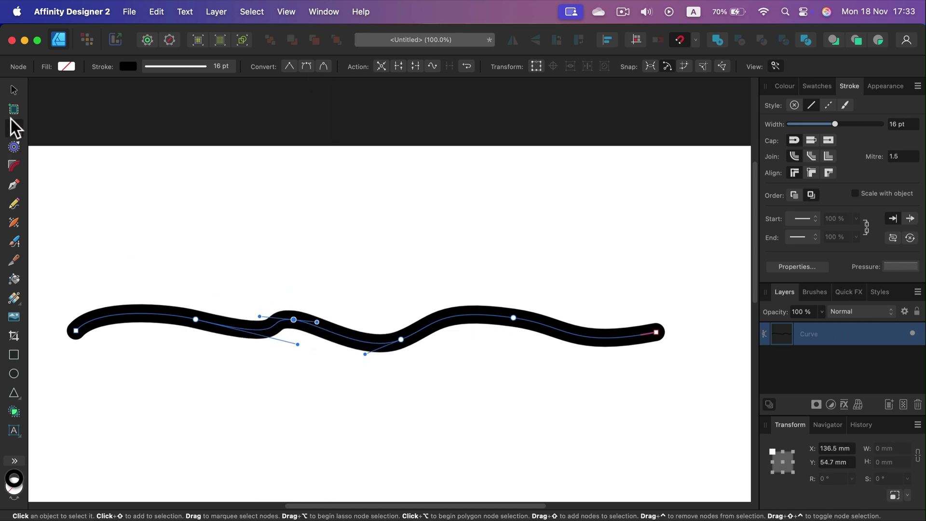
click(13, 90)
Step: Move the wavy curve higher on the page
drag(517, 330, 519, 256)
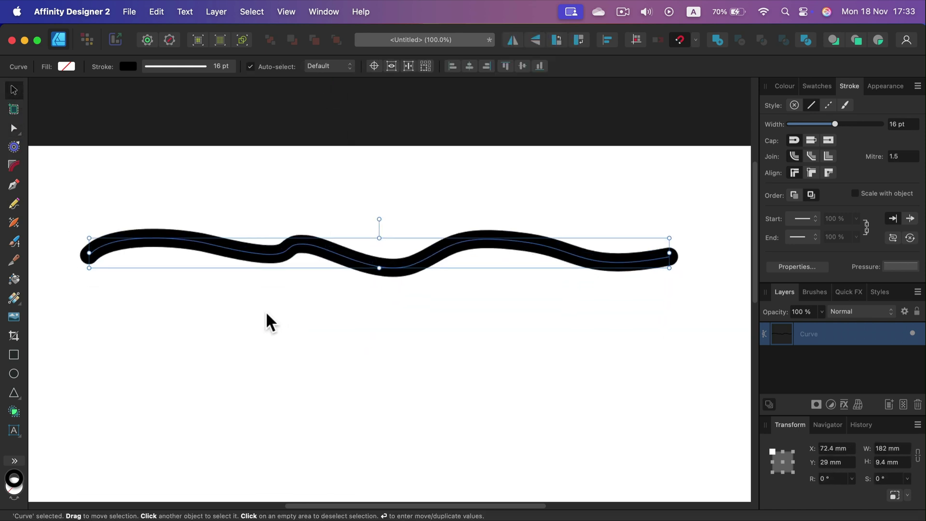
scroll(97, 219, up, 5)
scroll(217, 369, down, 7)
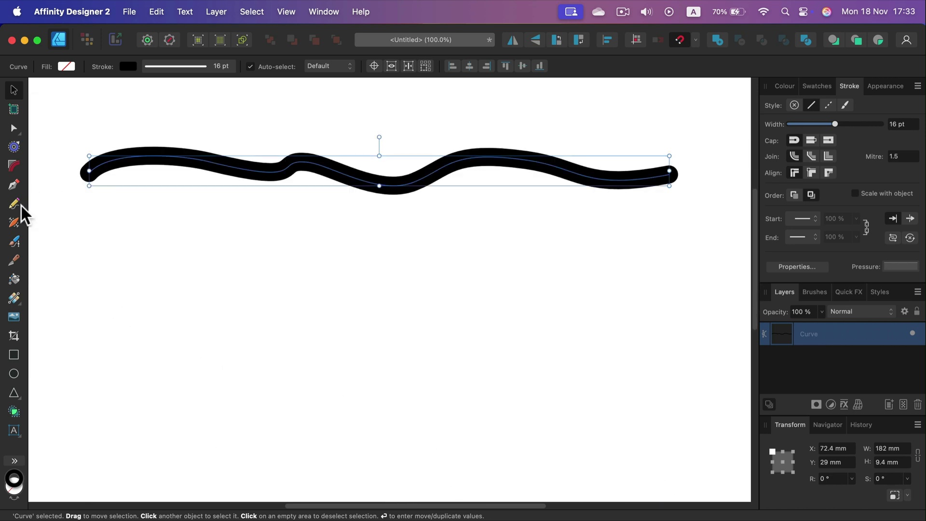
Step: Draw a C-shaped stroke and a reversed C to its right beneath the wave with the Pencil
click(14, 203)
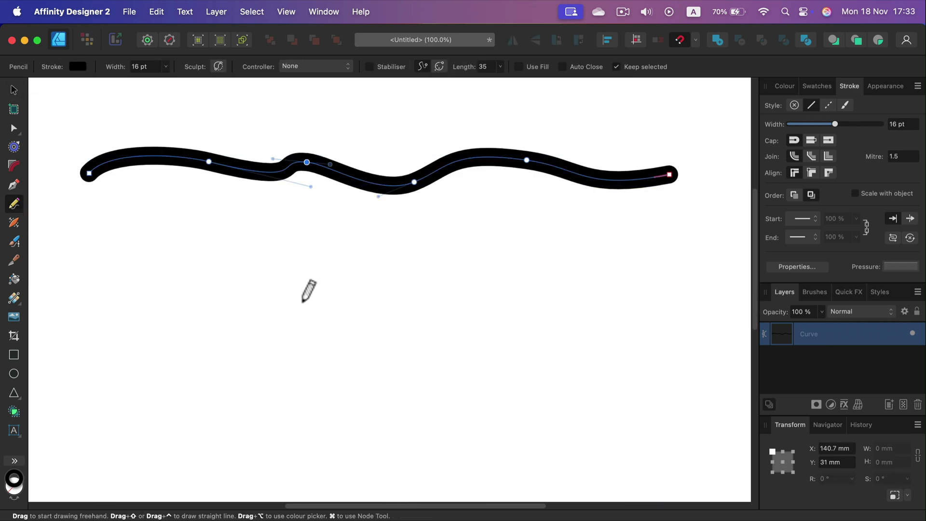
mouse_move(328, 241)
mouse_down()
mouse_move(259, 275)
mouse_move(267, 312)
mouse_move(331, 341)
mouse_up()
mouse_move(363, 242)
mouse_down()
mouse_move(416, 243)
mouse_move(454, 272)
mouse_move(434, 322)
mouse_move(381, 342)
mouse_up()
Step: Marquee-select both bracket strokes and merge them with Join Curves in the Node Tool
click(14, 90)
drag(209, 212, 571, 386)
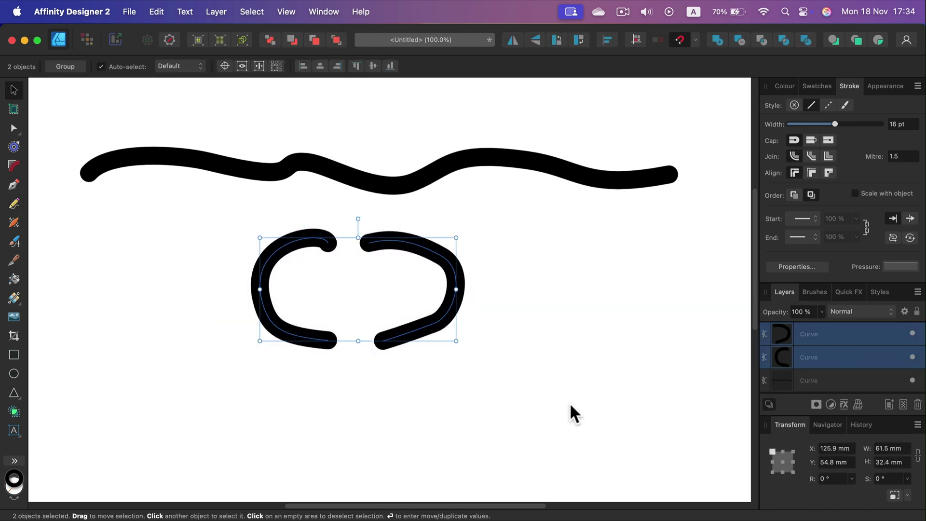
click(10, 129)
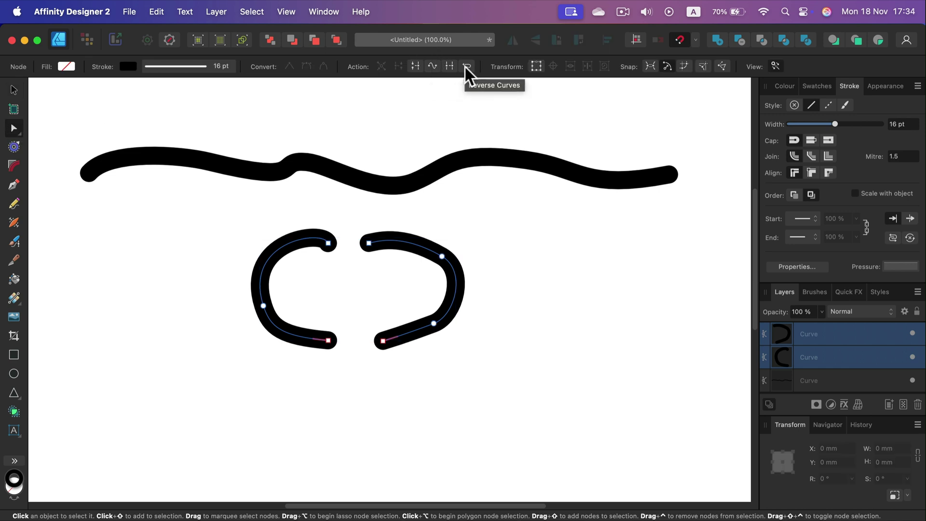
click(446, 66)
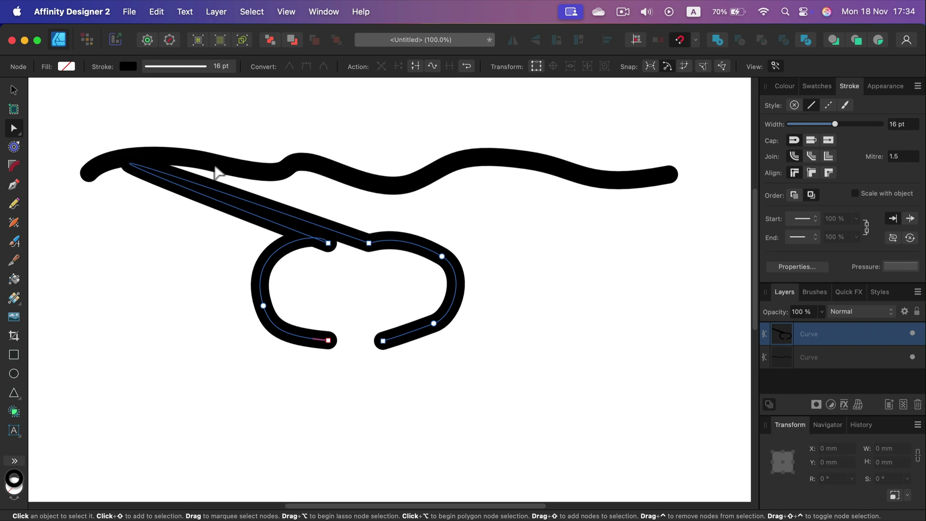
Step: Undo the join, then join the brackets only at their two bottom end nodes
key(super+z)
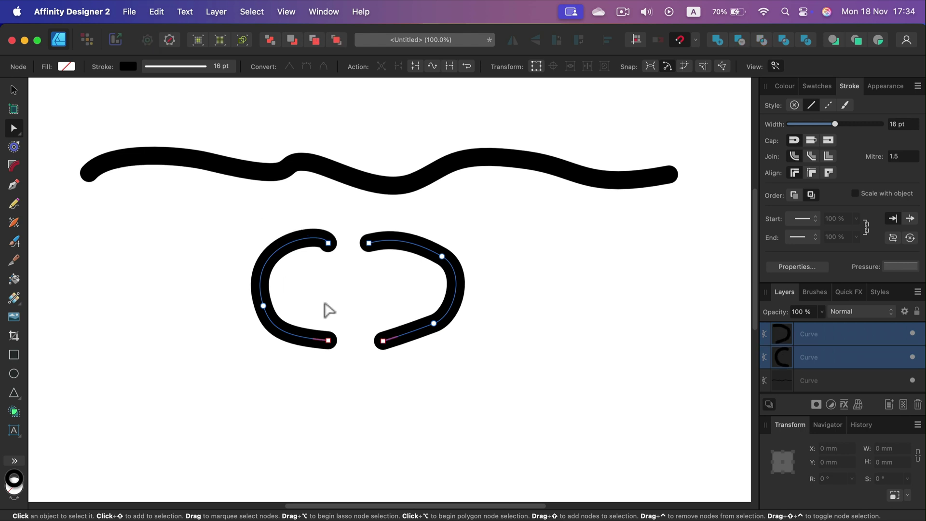
drag(312, 311, 396, 357)
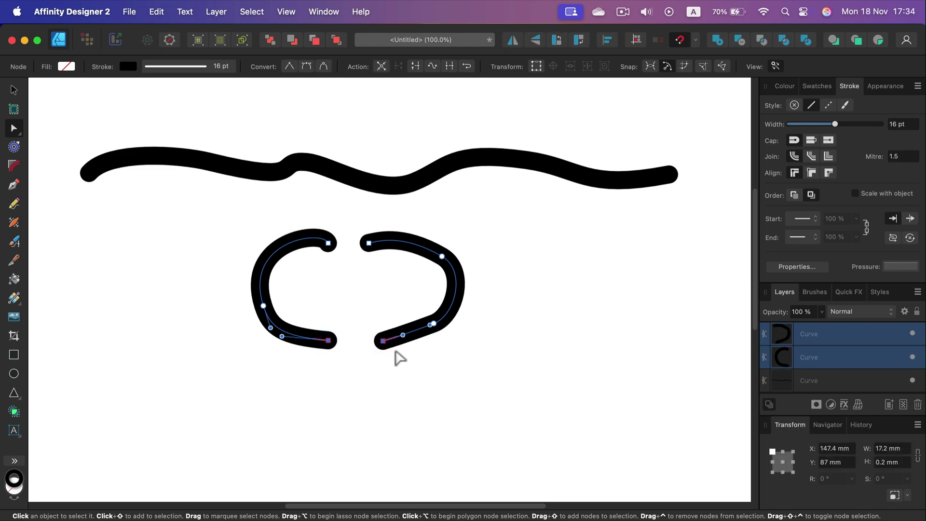
click(449, 67)
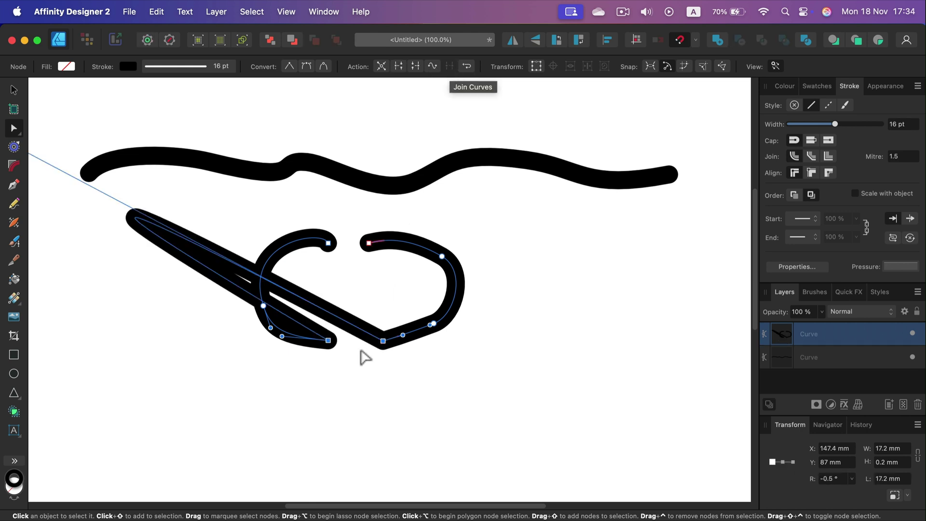
Step: Pull the stray long handle back to remove the spike and deselect the curve
drag(217, 320, 349, 355)
drag(177, 237, 313, 288)
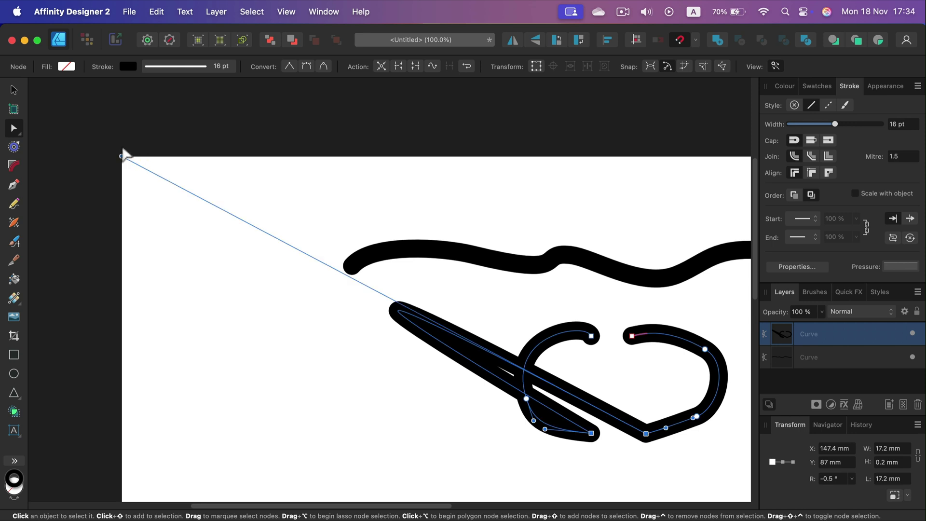
drag(121, 157, 502, 384)
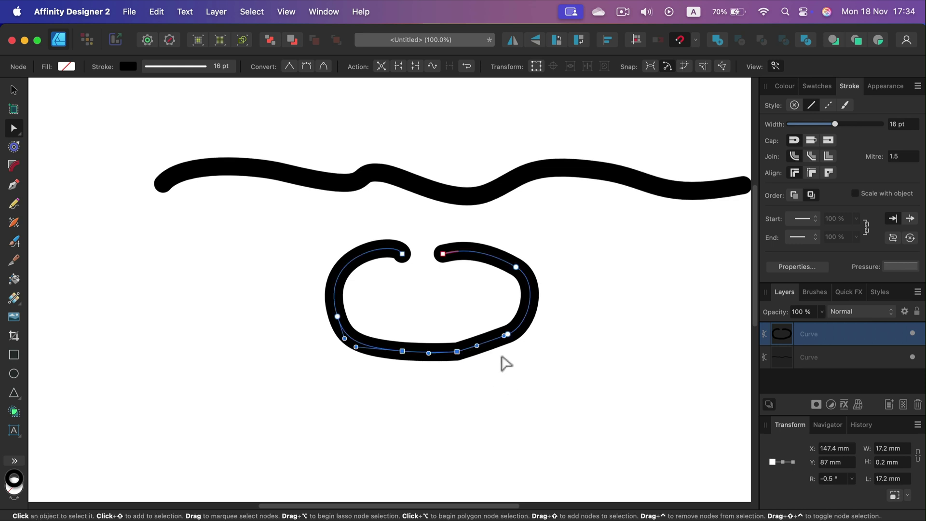
click(515, 416)
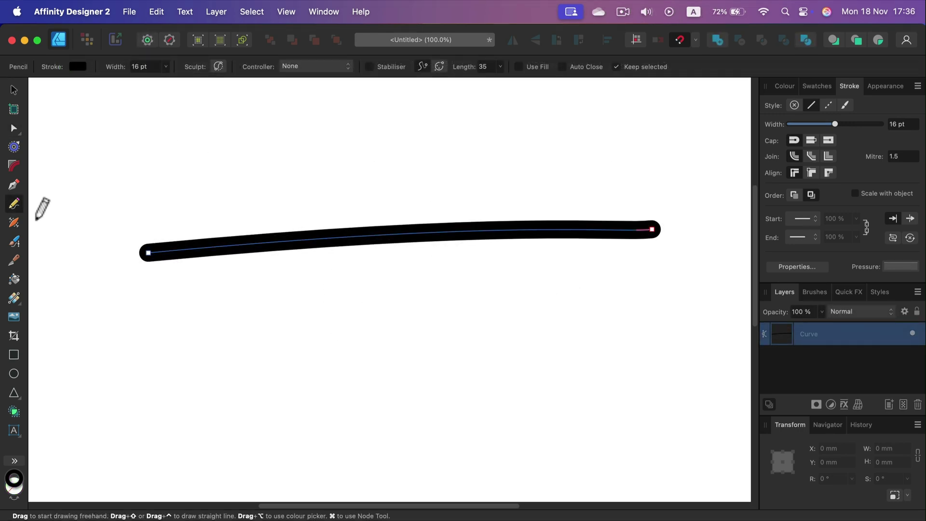
Step: Add a node in the middle of the long stroke and break the curve there
click(14, 130)
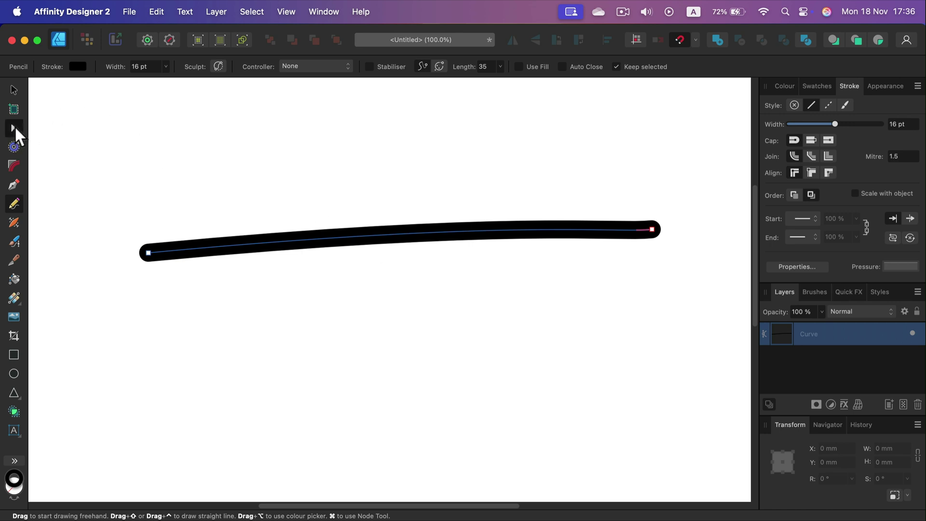
click(390, 235)
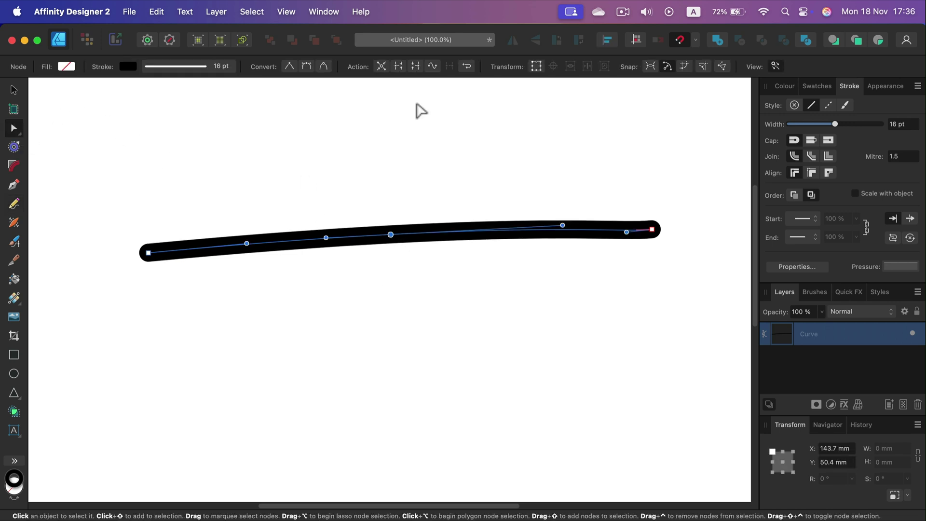
click(400, 65)
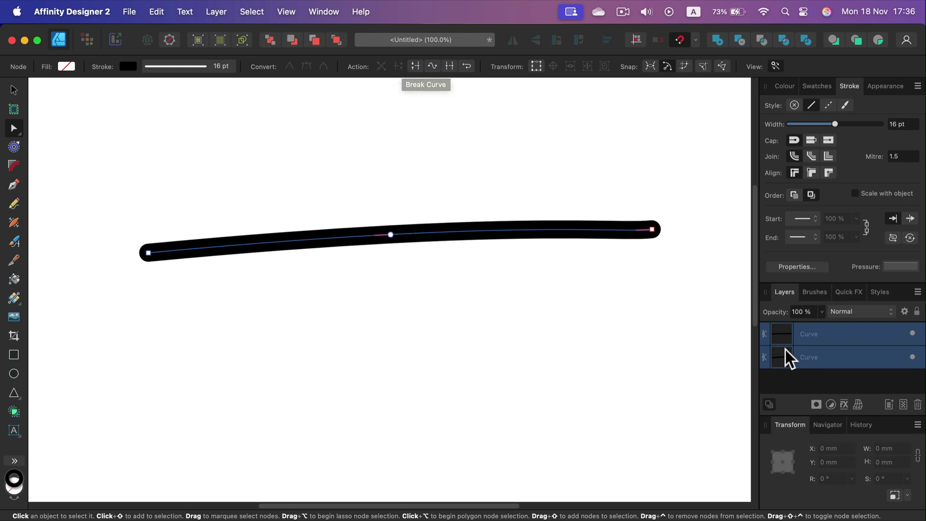
Step: Drag the right-hand piece away and back, leaving a small gap from the left piece
click(10, 91)
click(196, 96)
click(496, 234)
drag(496, 233, 603, 231)
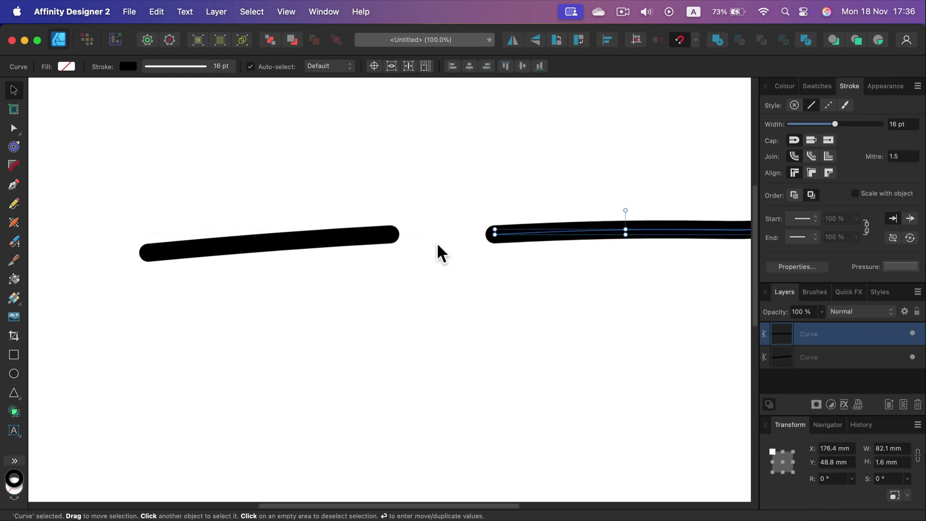
drag(539, 230, 467, 229)
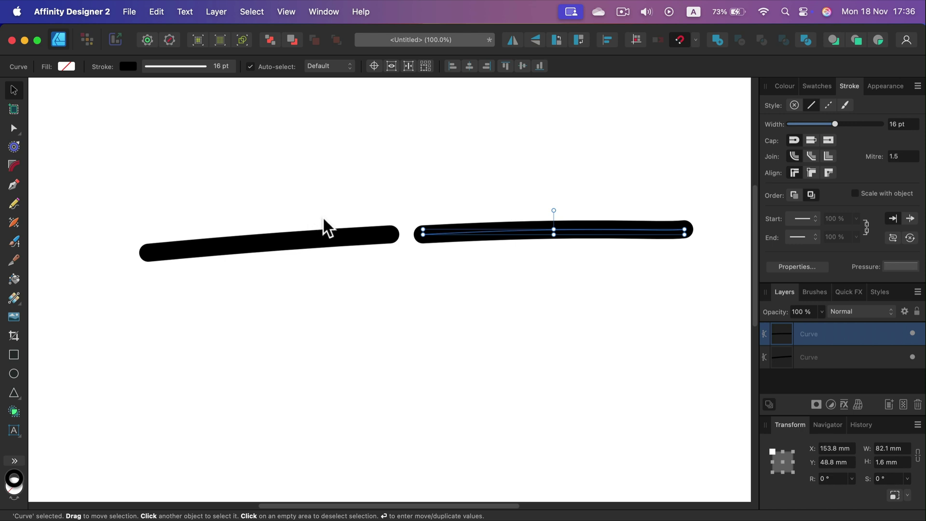
Step: Undo the two moves and join the left and right pieces back into one curve
key(super+z)
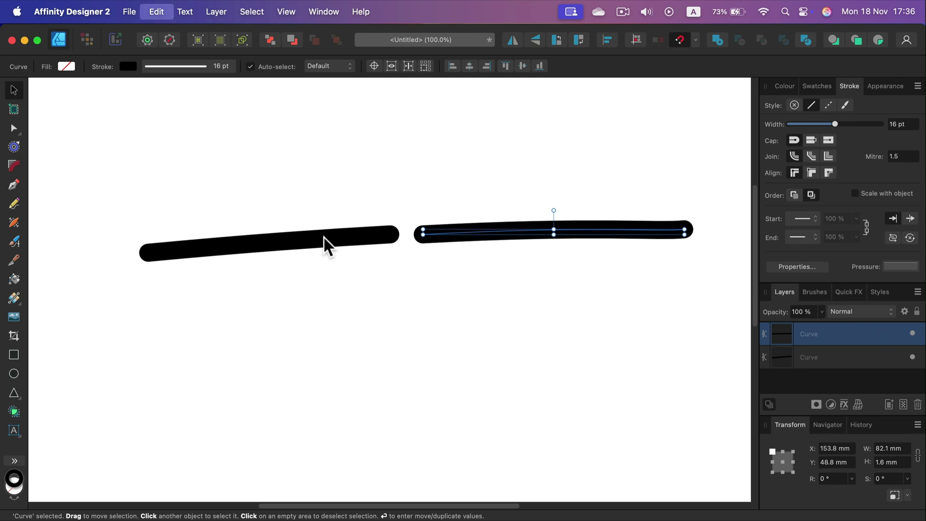
key(super+z)
click(334, 235)
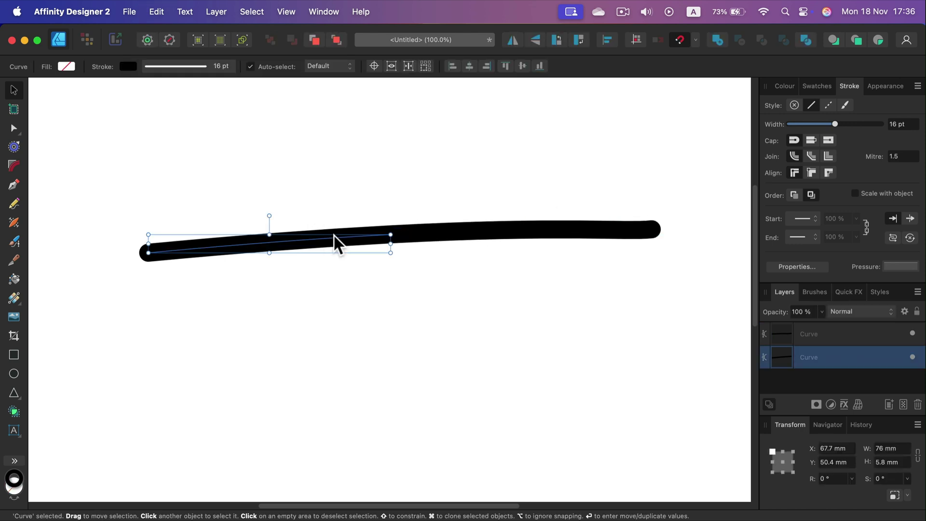
key(super+z)
key(super+z)
key(super+z)
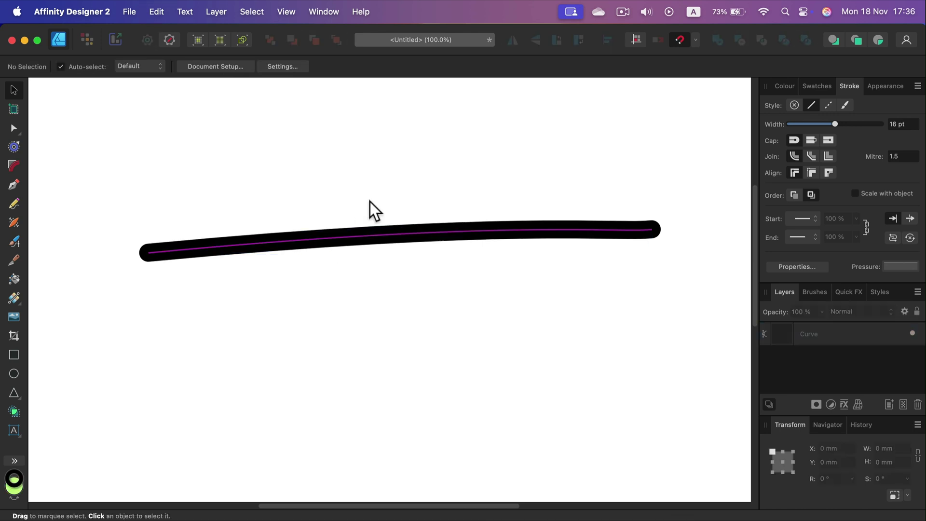
click(499, 237)
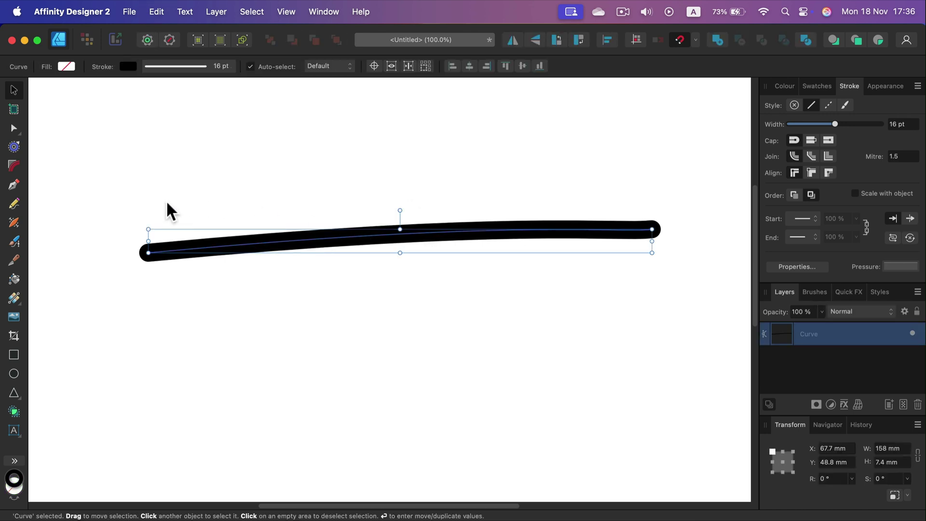
Step: Knife-cut the curve at two points and lift the short middle piece above the gap
click(14, 259)
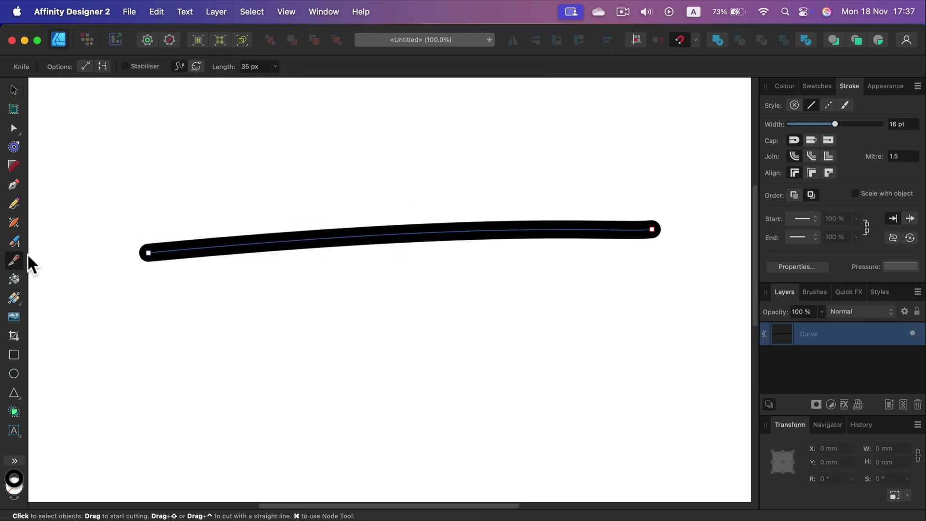
click(335, 238)
click(404, 233)
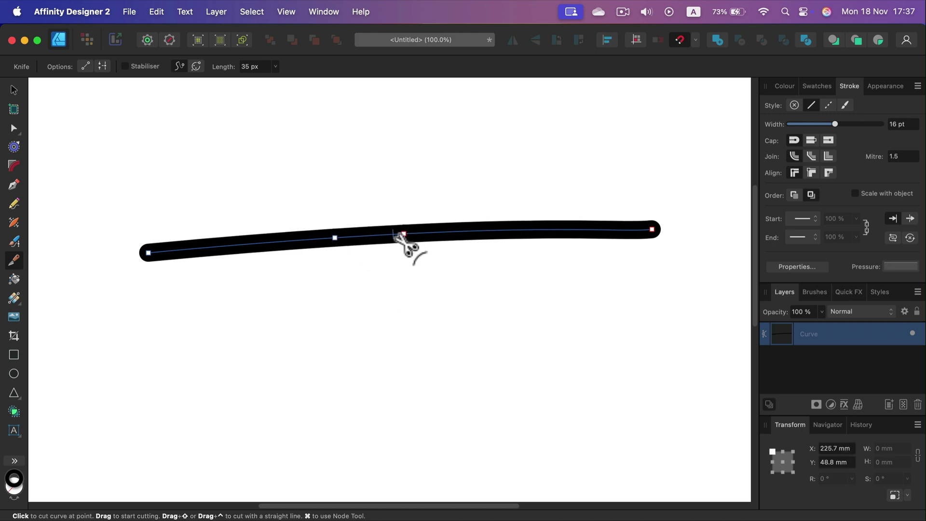
click(20, 127)
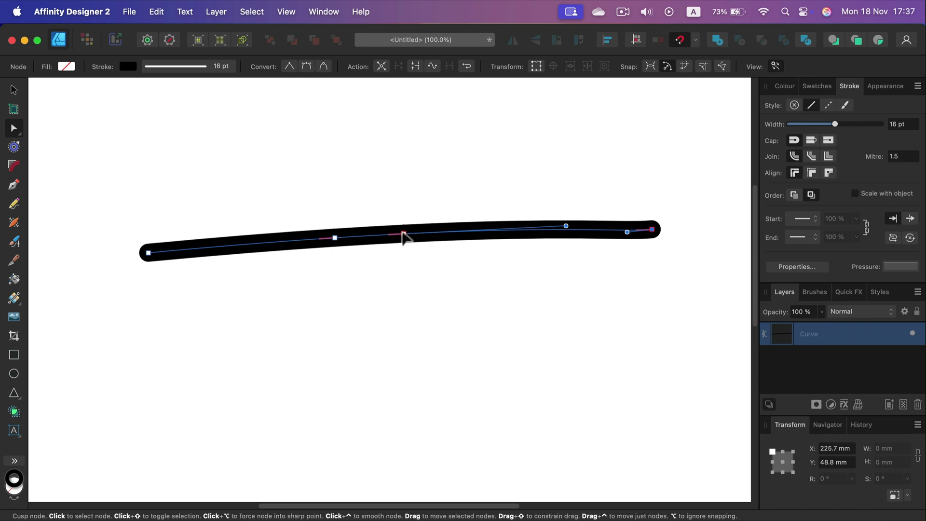
drag(405, 235, 363, 203)
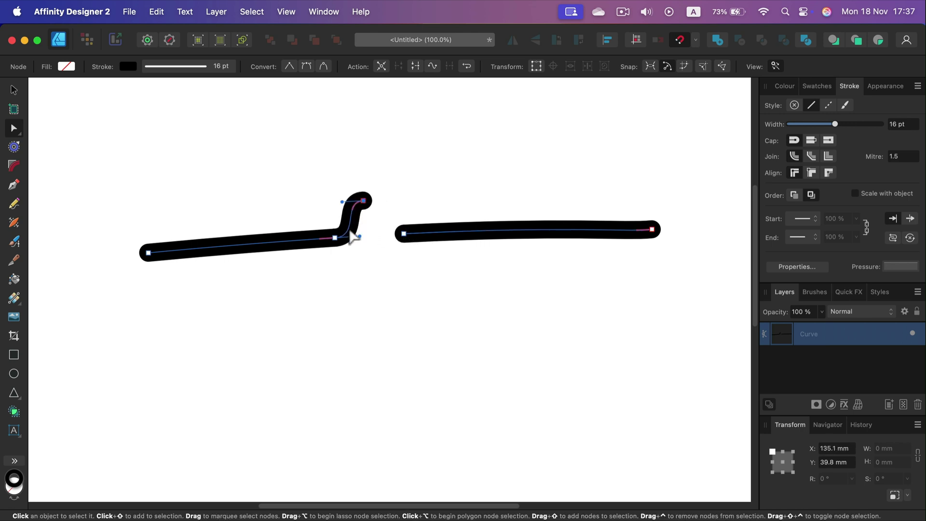
drag(336, 239, 301, 199)
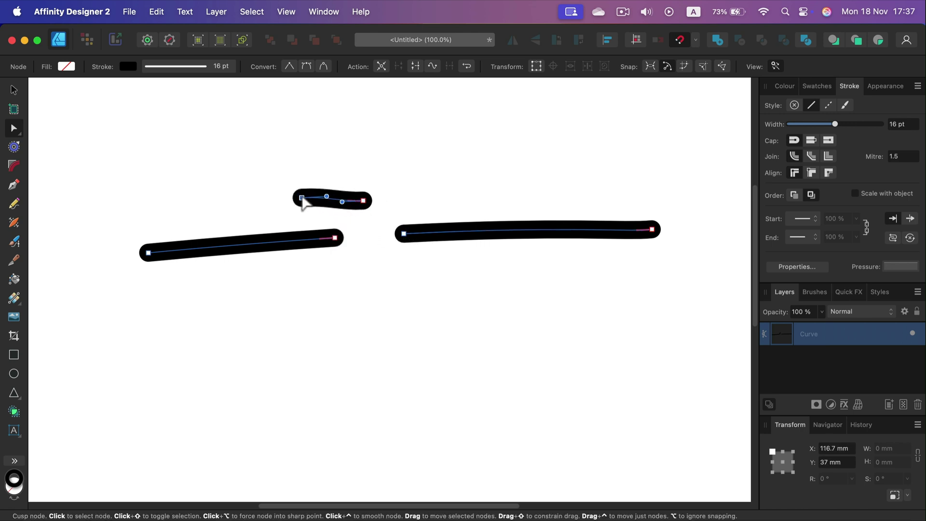
drag(363, 200, 371, 193)
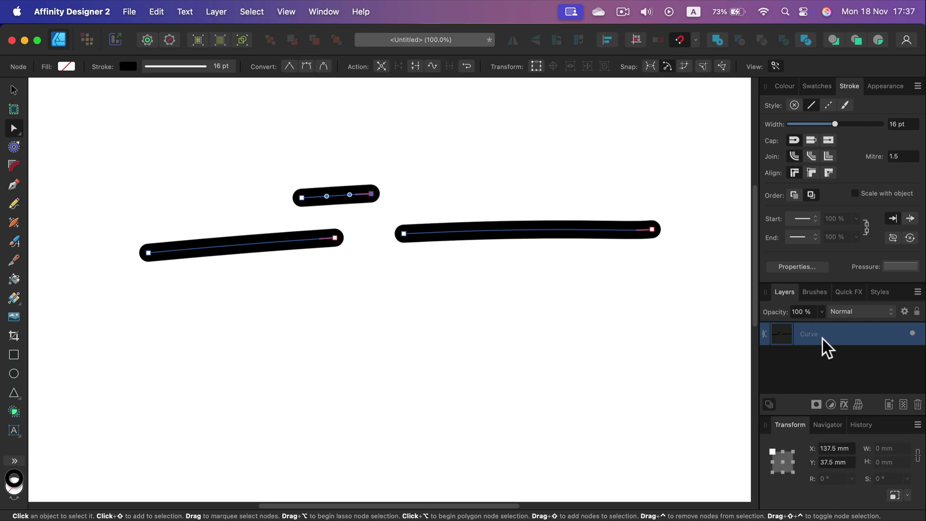
Step: Move the curve down and left, then rotate it to -4.5°
click(499, 159)
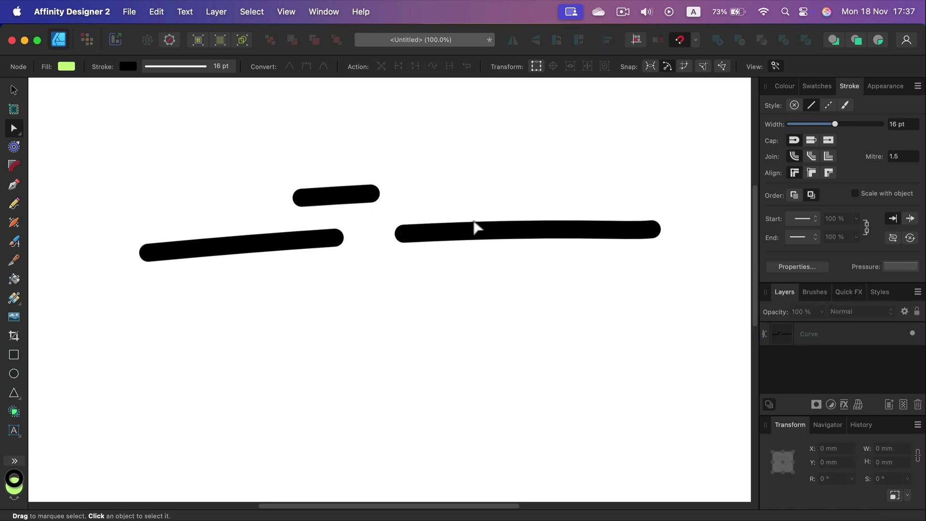
click(473, 225)
click(13, 89)
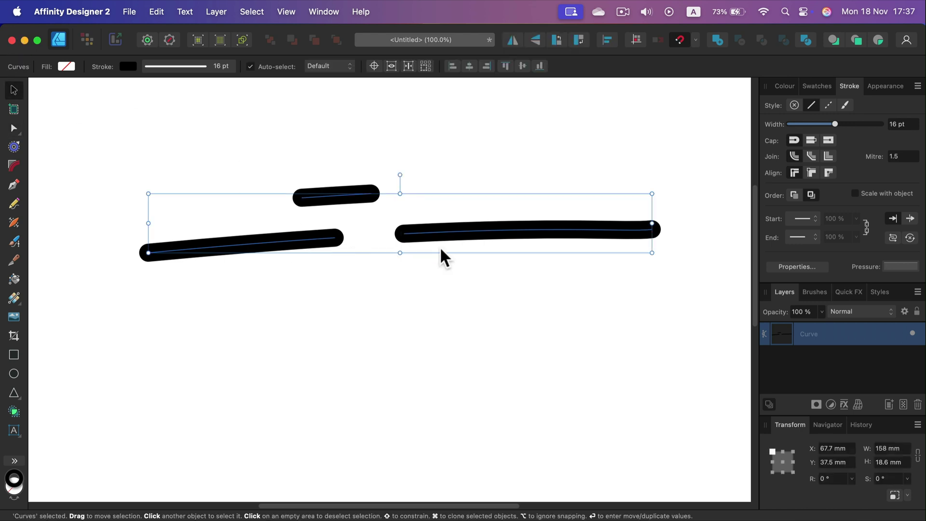
drag(463, 229, 444, 262)
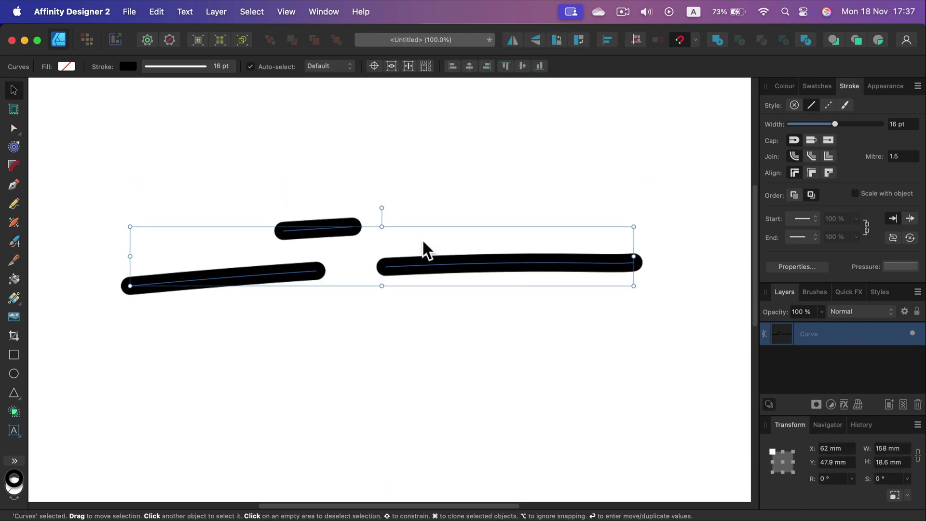
drag(383, 206, 389, 180)
click(451, 180)
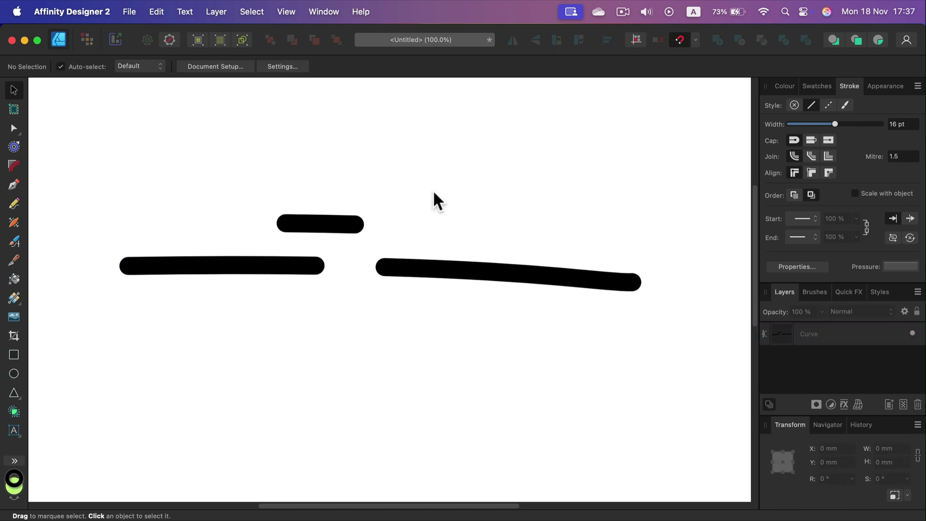
Step: Marquee-select the short raised piece's nodes and delete them, leaving two black strokes
click(364, 225)
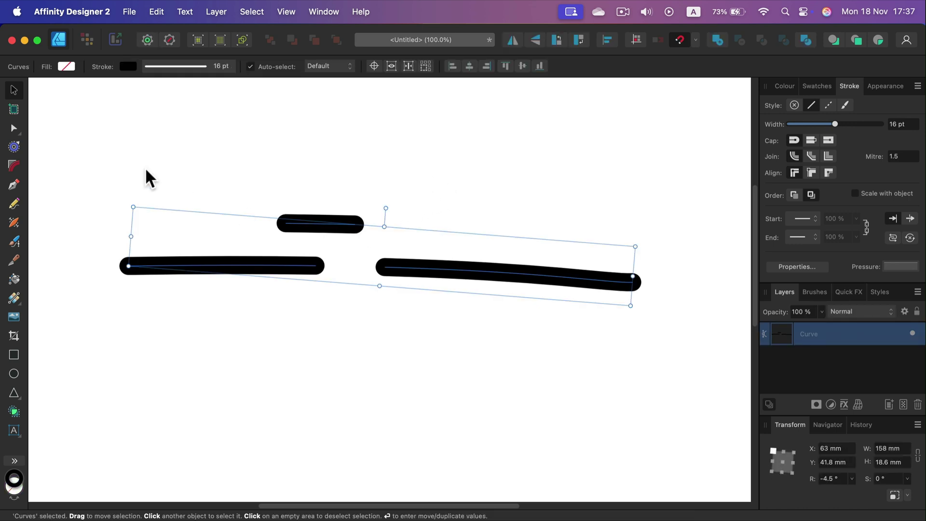
click(13, 110)
click(14, 128)
drag(267, 194, 403, 245)
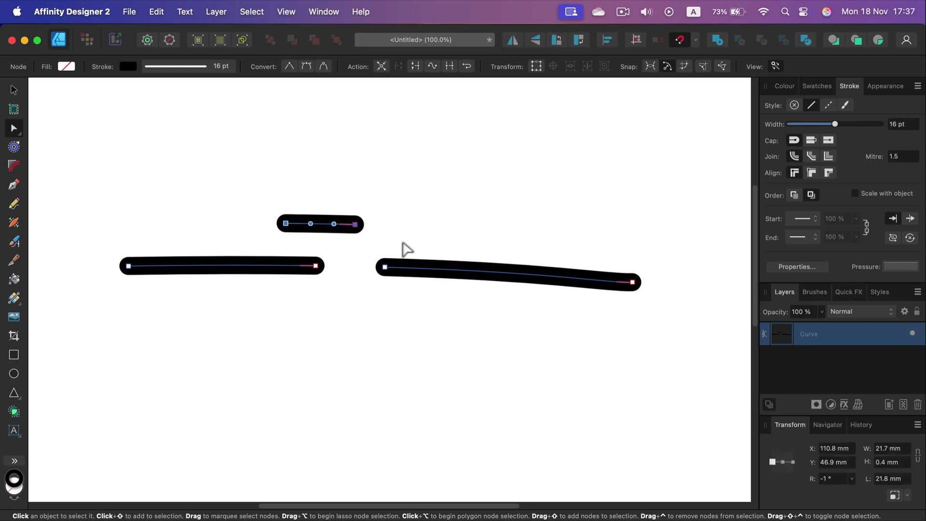
key(BackSpace)
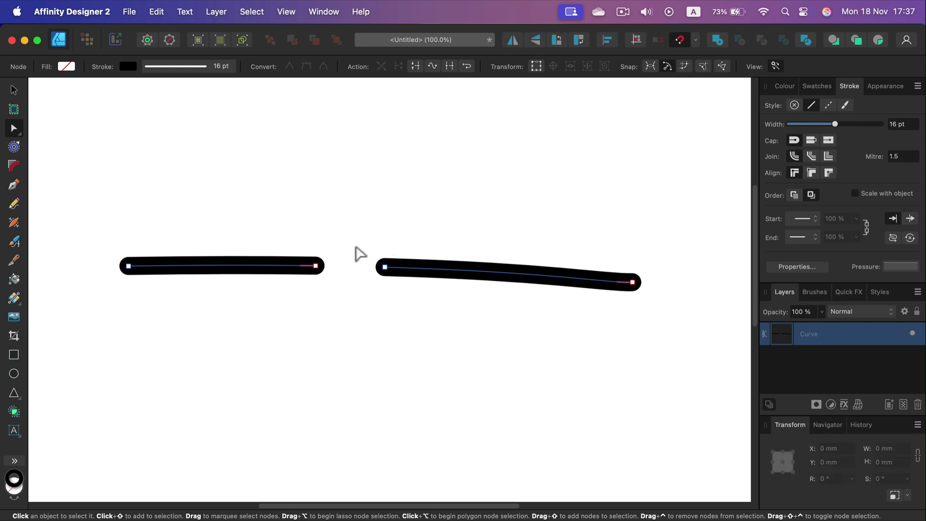
click(17, 90)
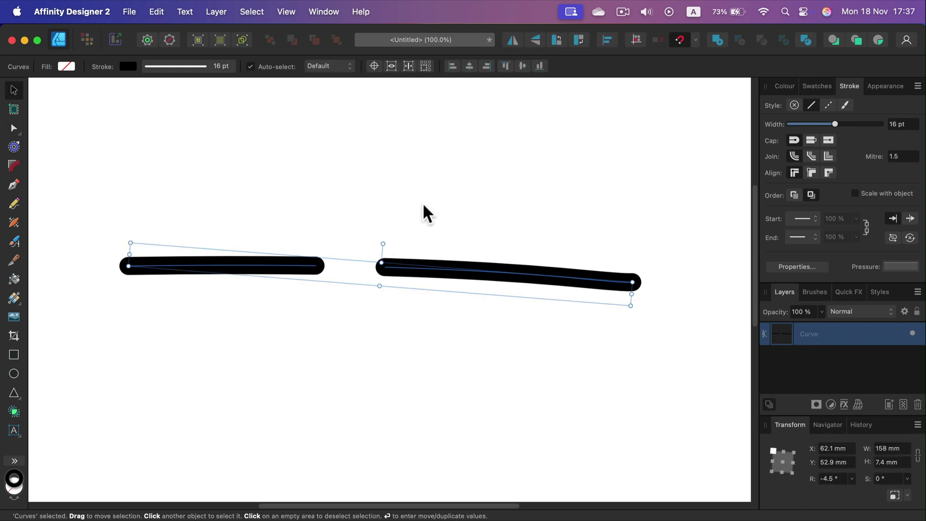
click(474, 215)
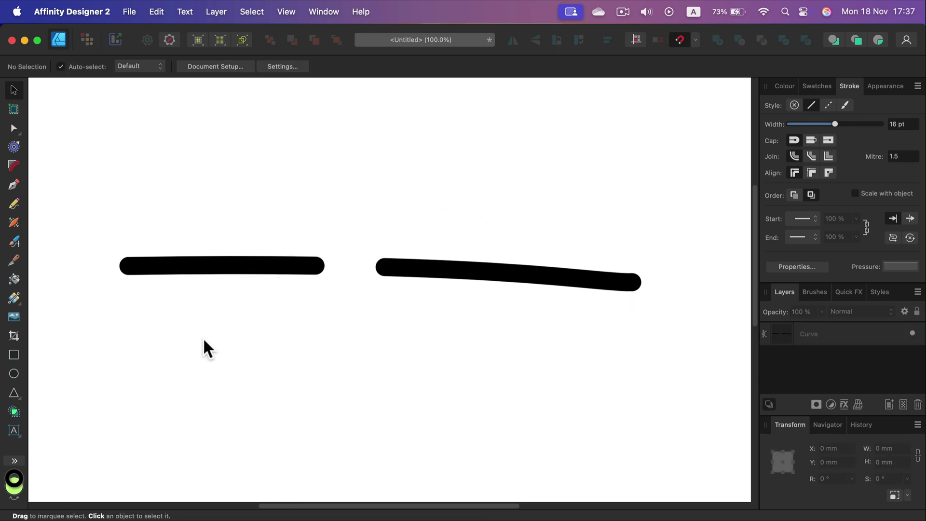